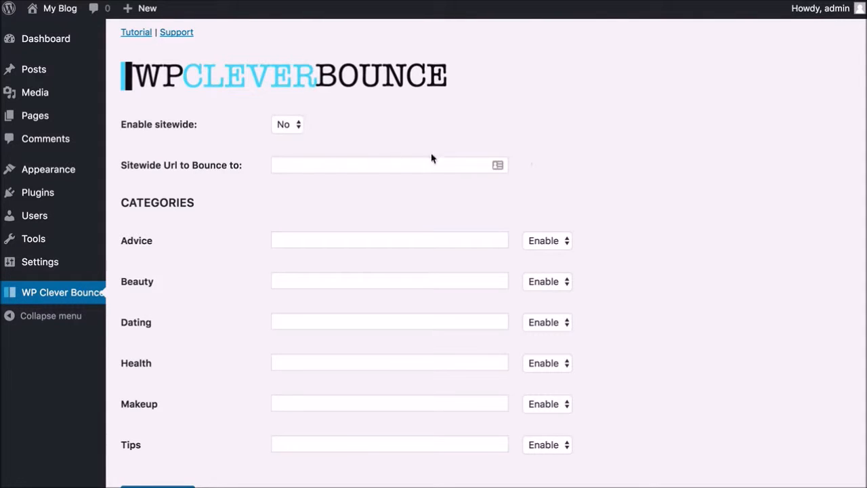
- Paste the copied Amazon Revlon lipstick link as the sitewide bounce URL and save the changes
left_click(311, 166)
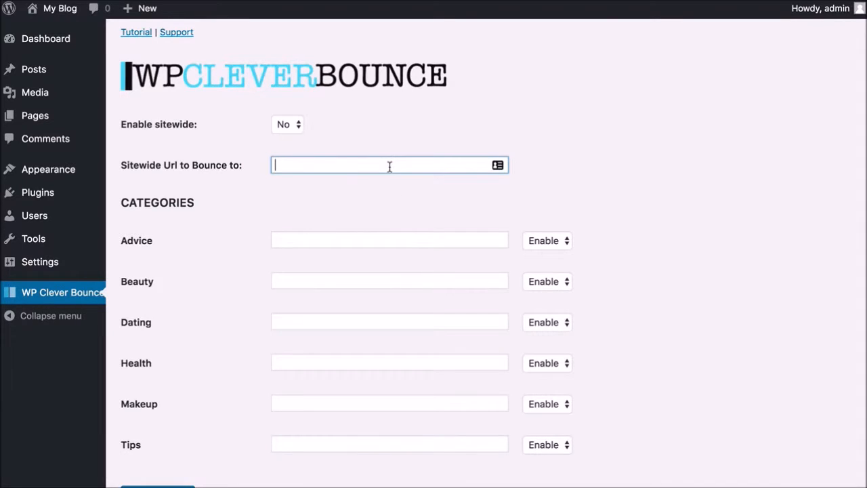
key("super+v")
left_click_drag(389, 167, 187, 170)
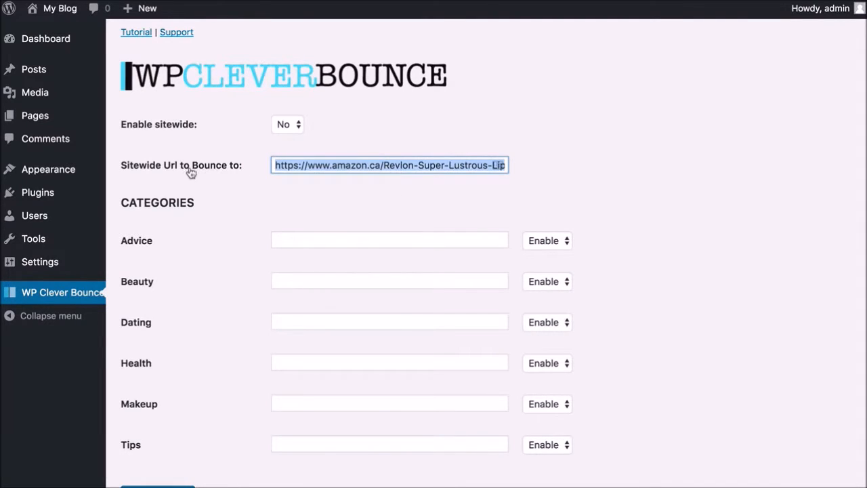
scroll(223, 339, "down", 3)
left_click(180, 426)
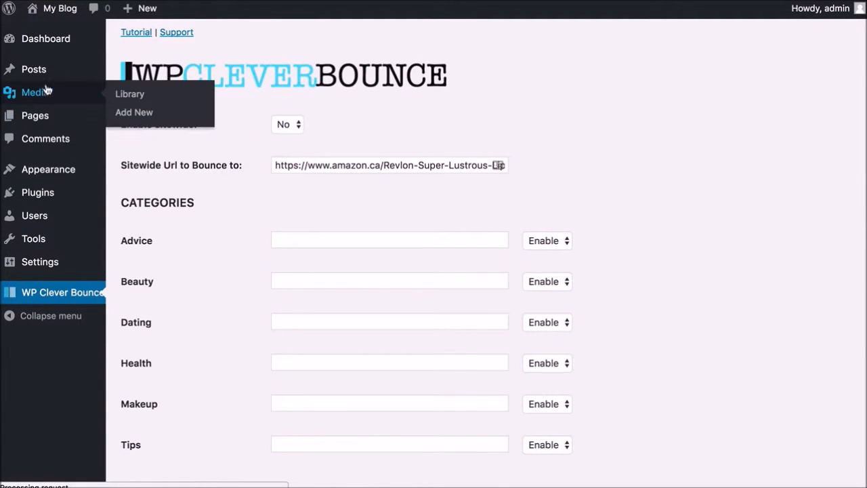
- Clear the sitewide bounce URL, leaving the Enable sitewide option at No
triple_click(333, 170)
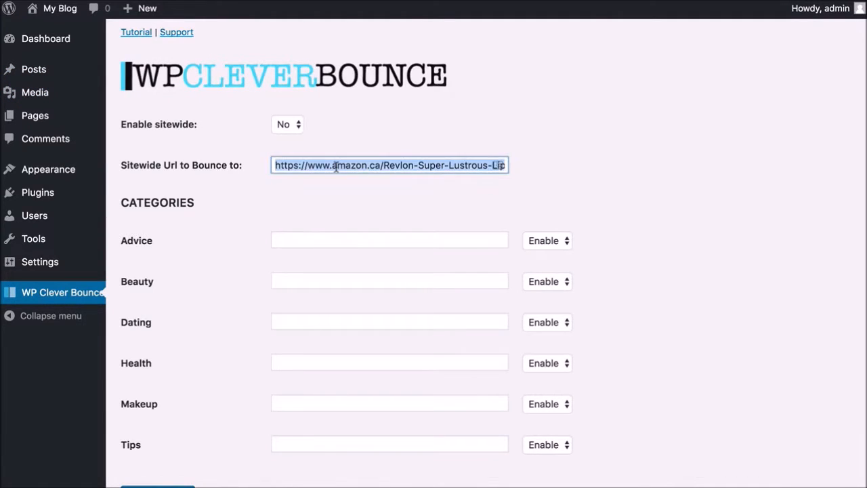
left_click(295, 128)
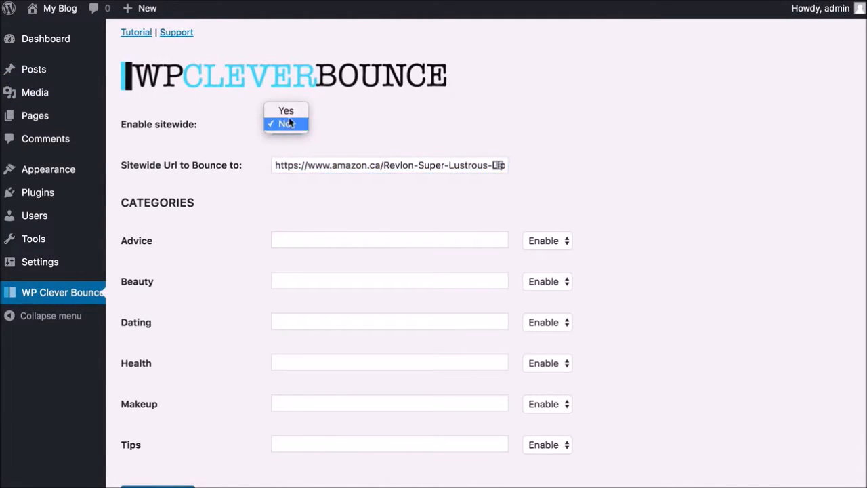
left_click(344, 165)
triple_click(344, 163)
key("BackSpace")
left_click(353, 240)
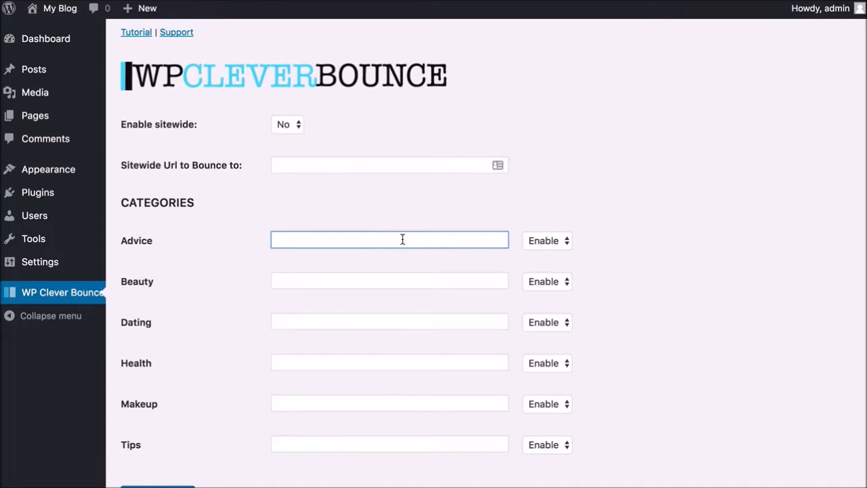
- Examine the site's list of post categories and return to the WP Clever Bounce settings
mouse_move(37, 174)
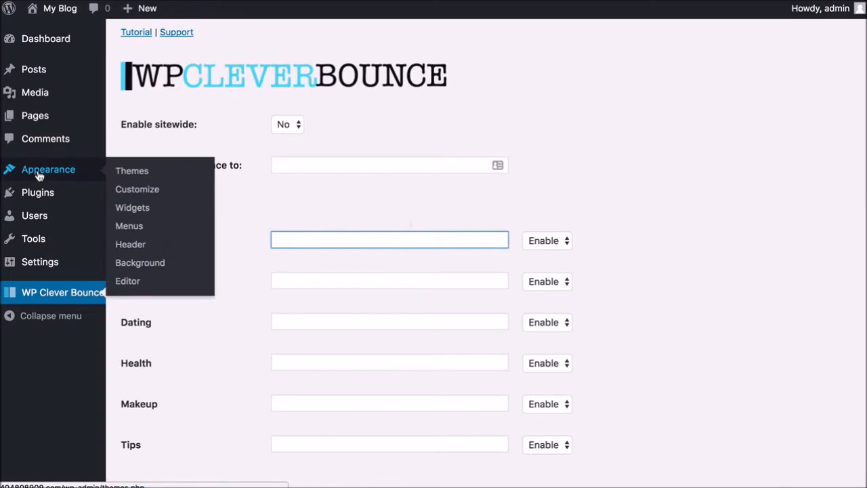
mouse_move(50, 73)
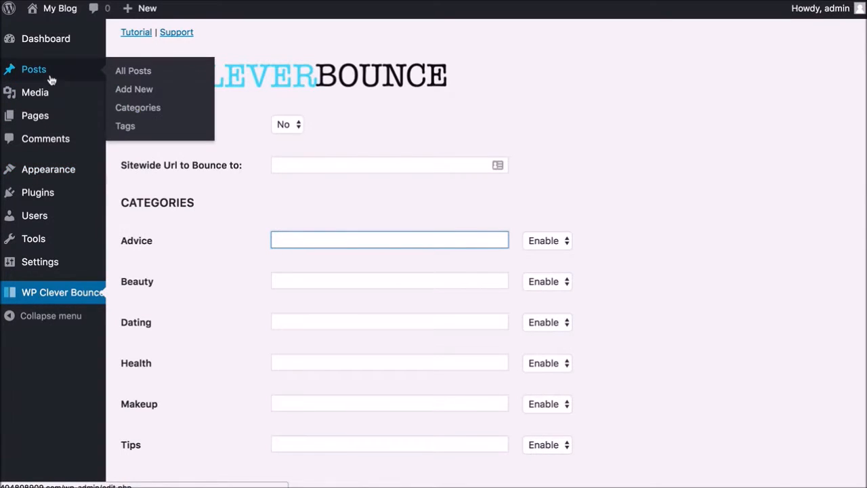
left_click(135, 110)
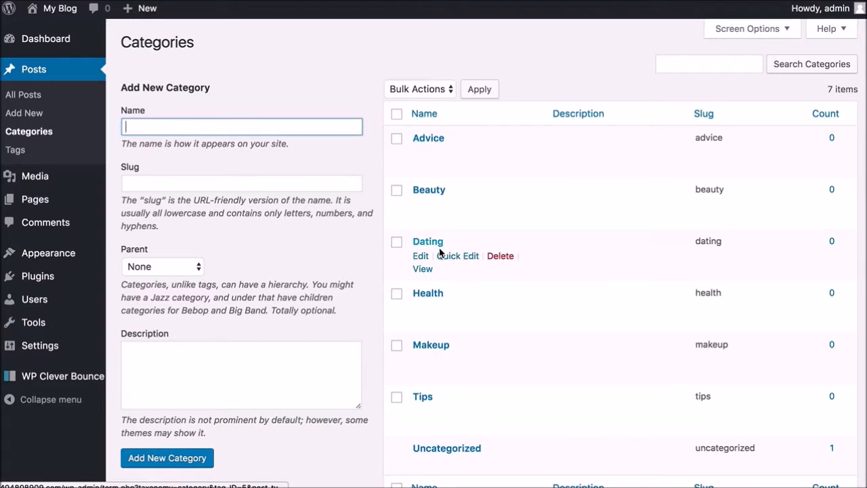
left_click(49, 376)
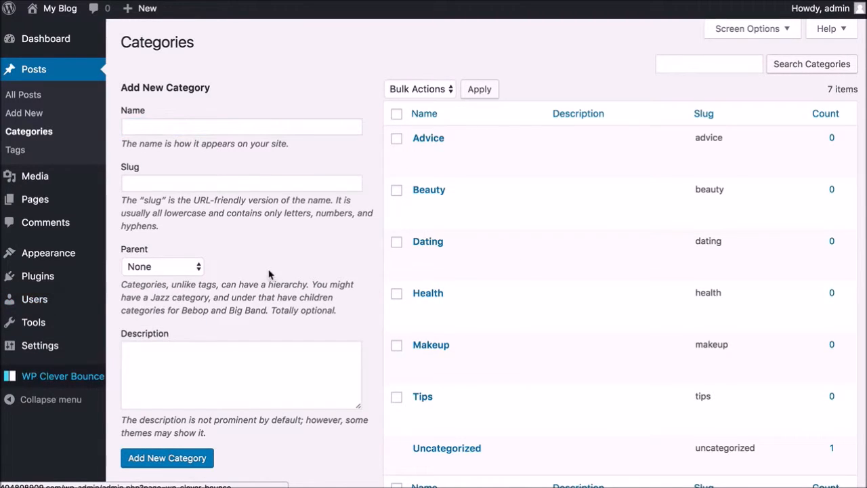
- Delete the Amazon link from the sitewide bounce URL
left_click(308, 235)
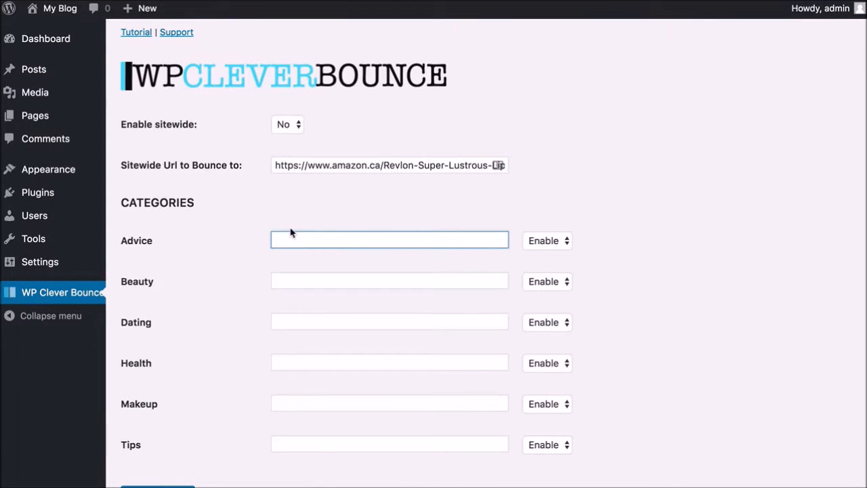
left_click(321, 166)
triple_click(321, 167)
key("BackSpace")
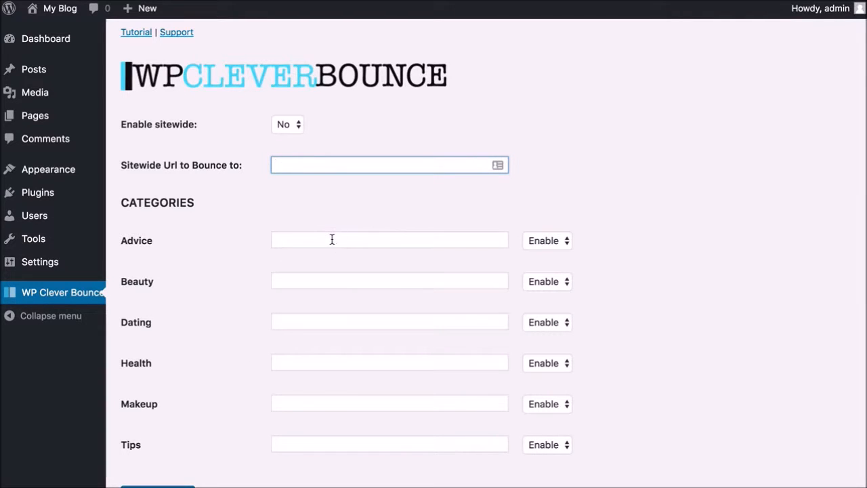
- Paste the copied Amazon Revlon lipstick link as the Beauty category's bounce URL and save the changes
left_click(331, 281)
key("super+v")
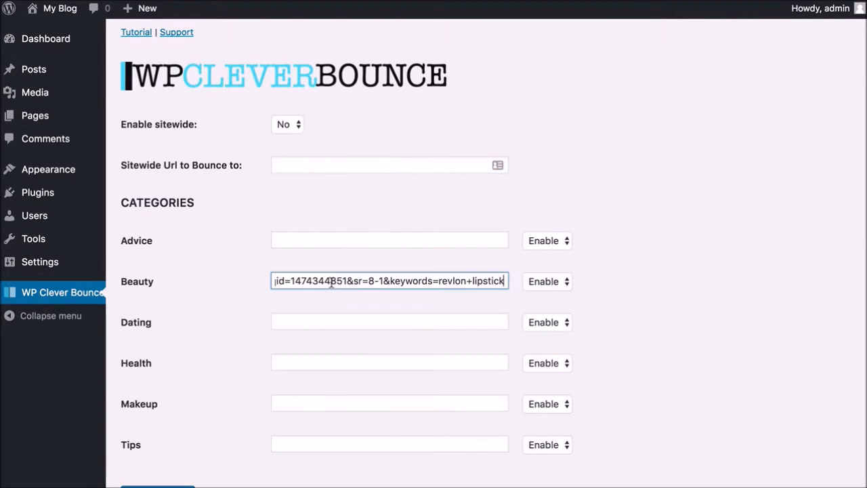
left_click_drag(368, 273, 298, 274)
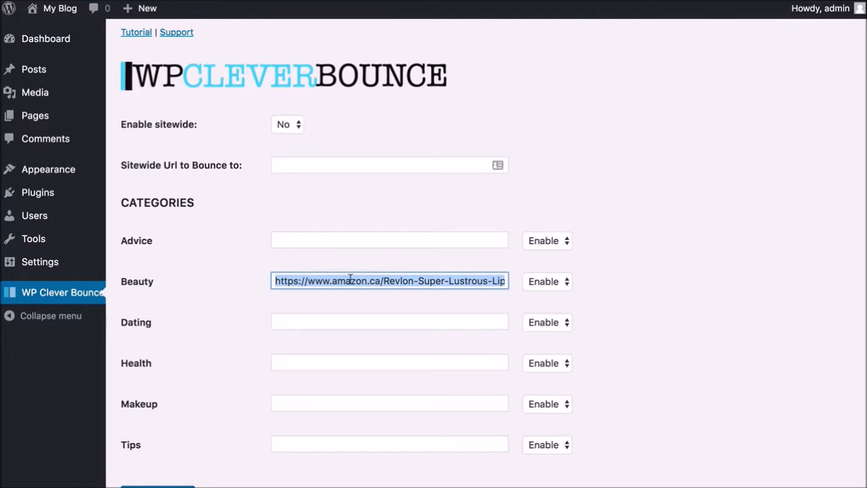
scroll(190, 441, "down", 1)
left_click(169, 460)
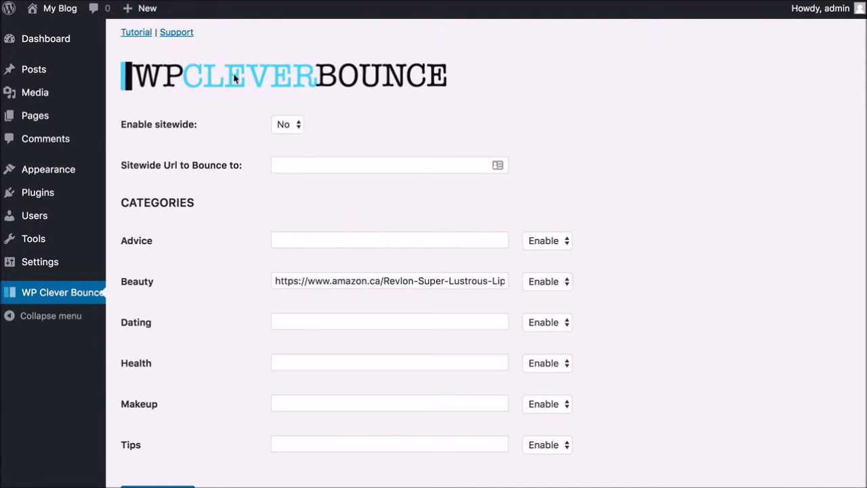
mouse_move(64, 82)
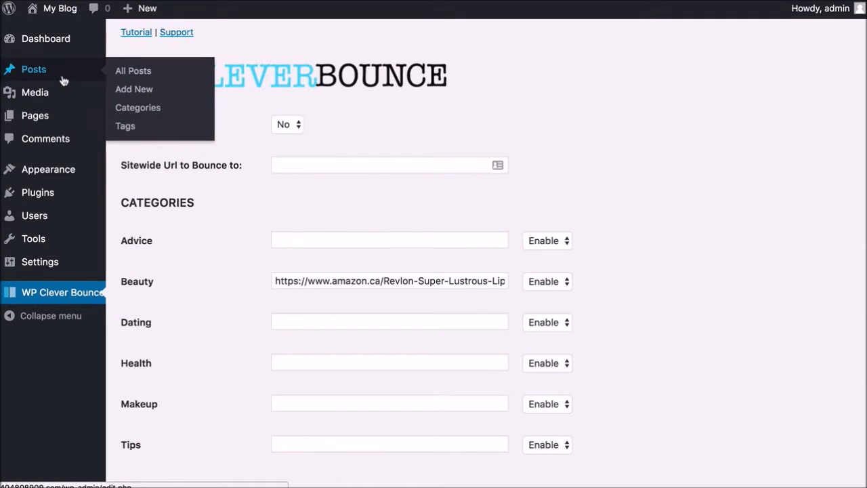
left_click(65, 77)
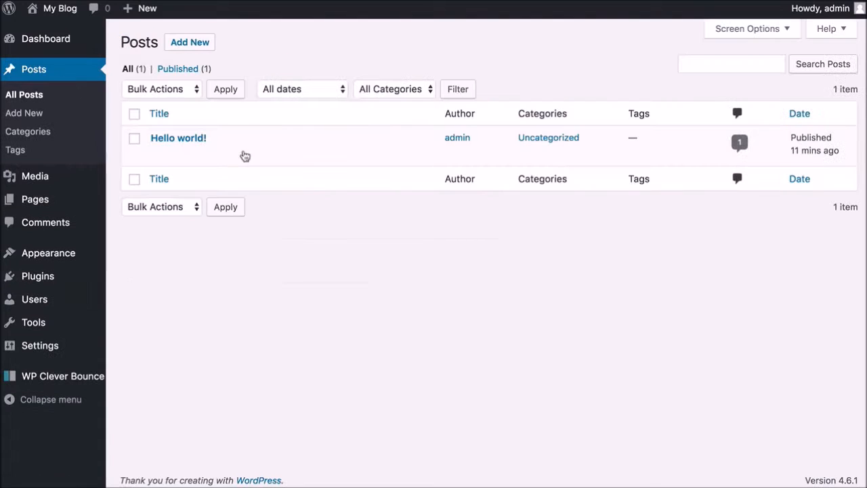
left_click(195, 138)
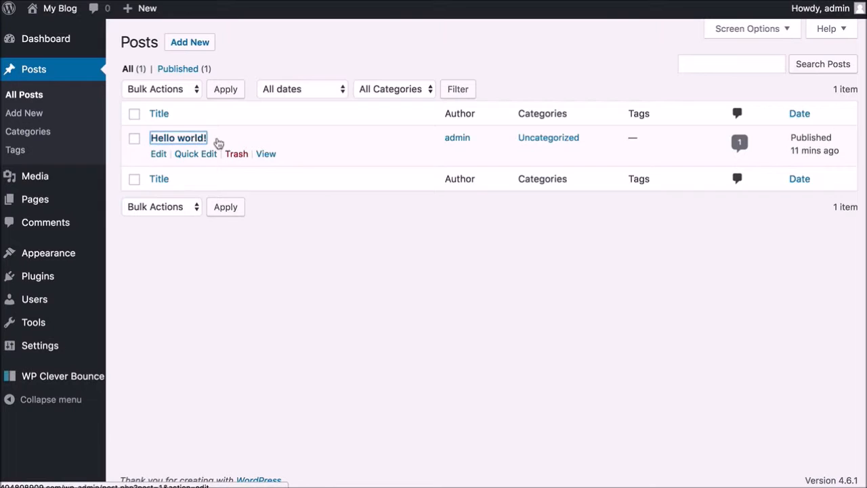
scroll(707, 298, "down", 3)
scroll(706, 298, "down", 10)
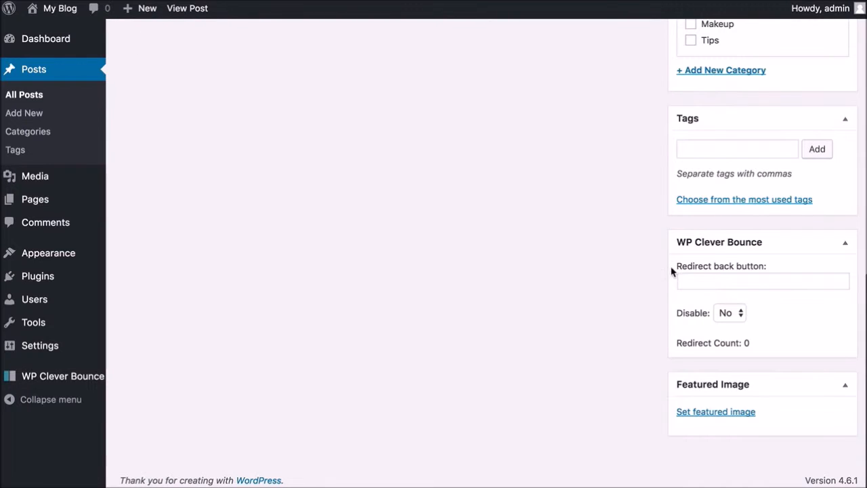
scroll(623, 251, "up", 10)
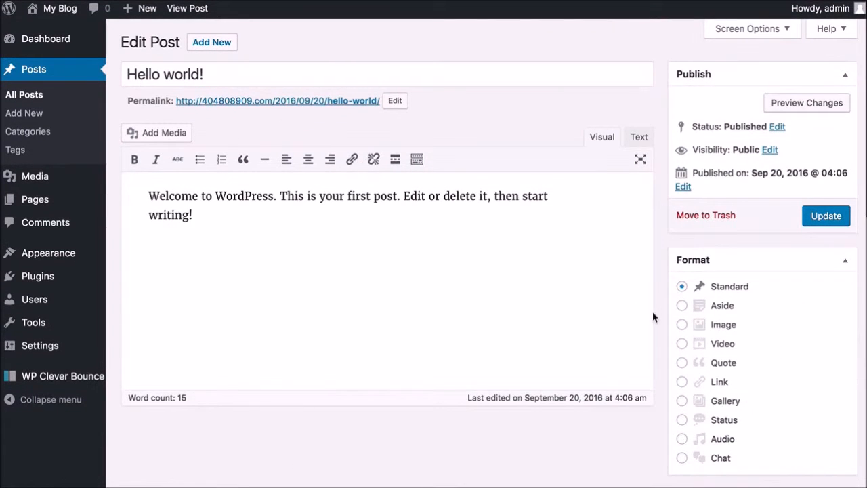
scroll(652, 315, "down", 10)
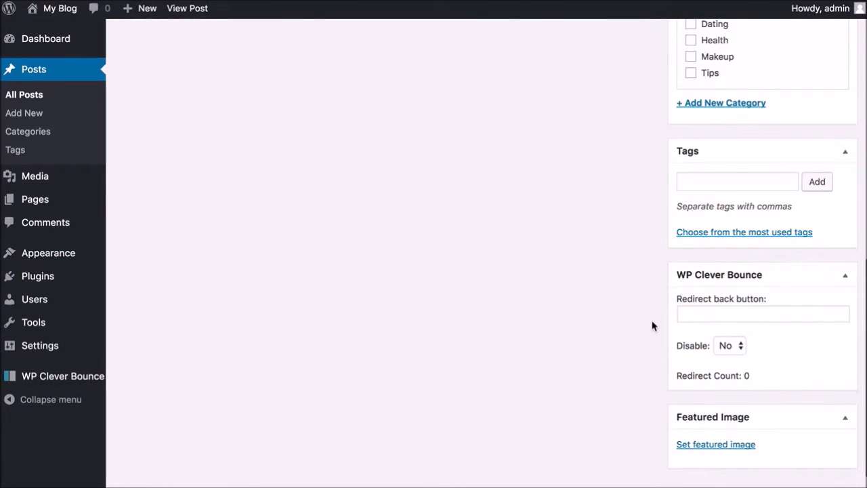
left_click(735, 315)
type("http://msn.c")
key("BackSpace")
type(".com")
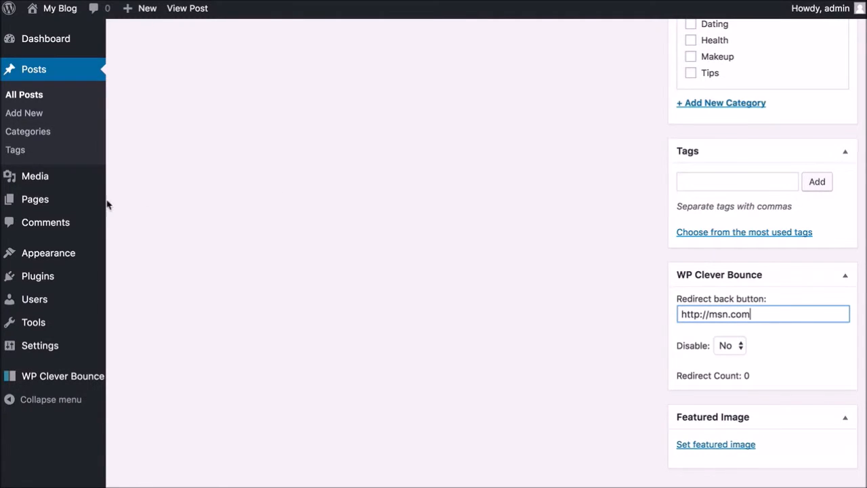
left_click(42, 199)
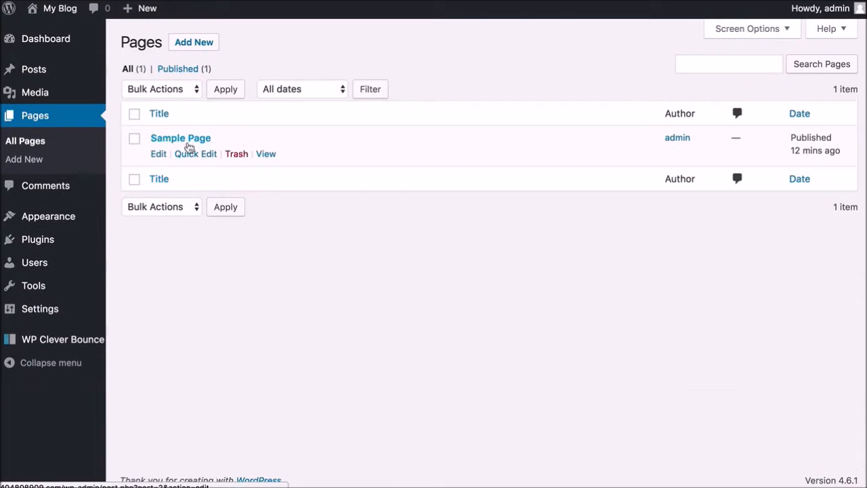
left_click(186, 141)
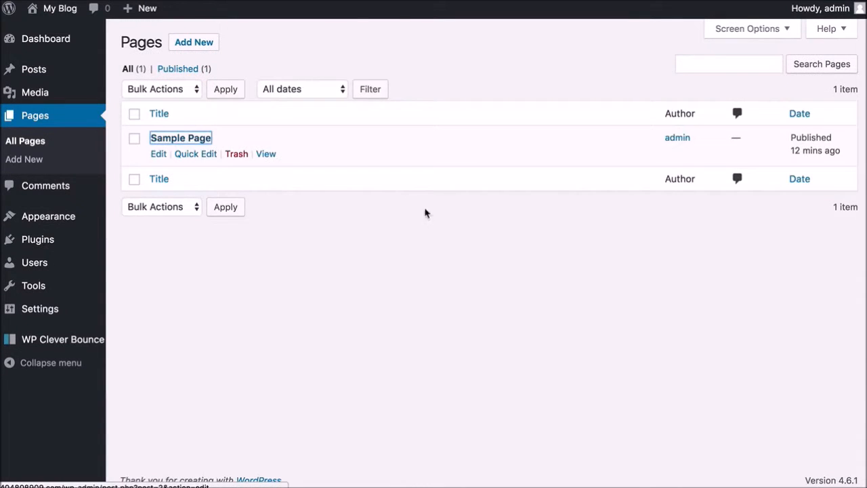
scroll(675, 305, "down", 3)
scroll(675, 309, "up", 2)
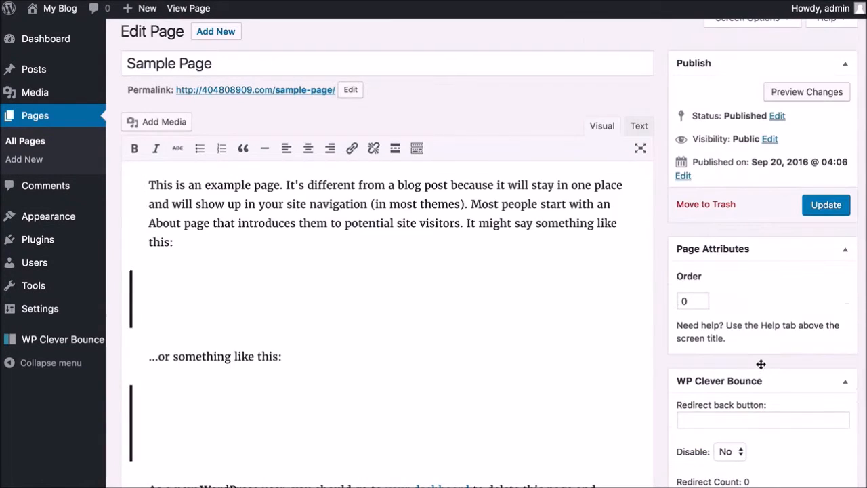
scroll(751, 389, "down", 2)
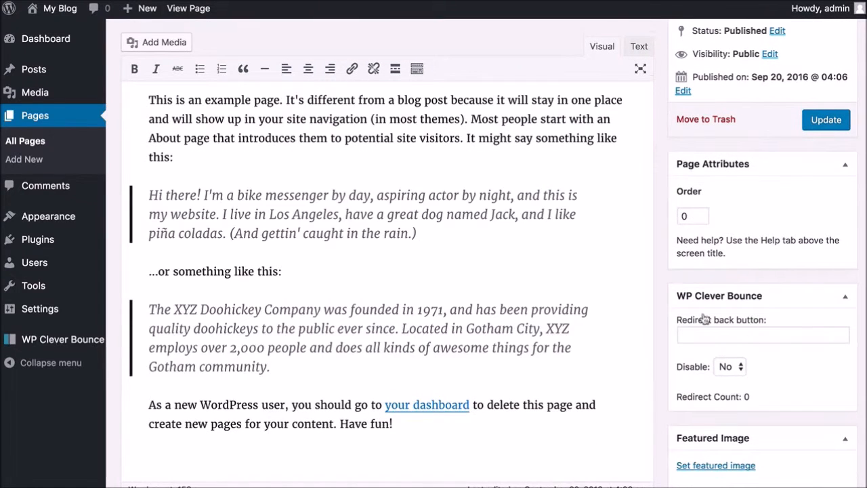
left_click(732, 339)
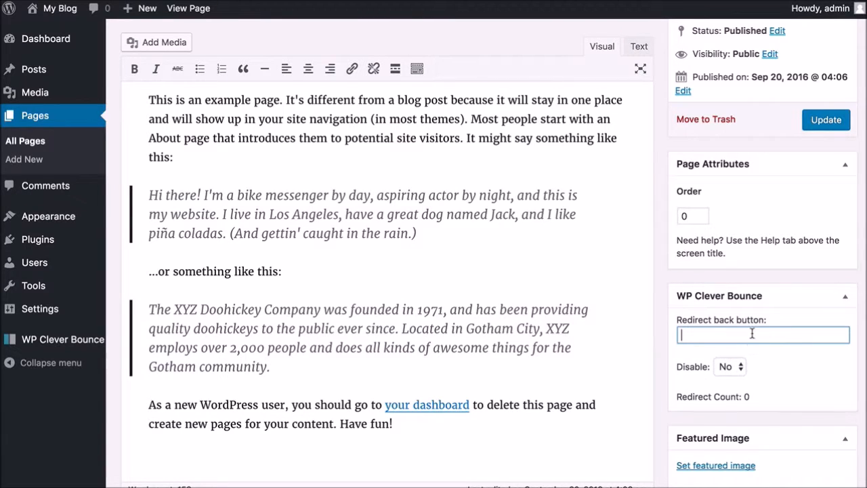
type("http://yahoo.com")
- Return to the WP Clever Bounce settings and examine the form for adding an additional site with its redirect URL
left_click(62, 346)
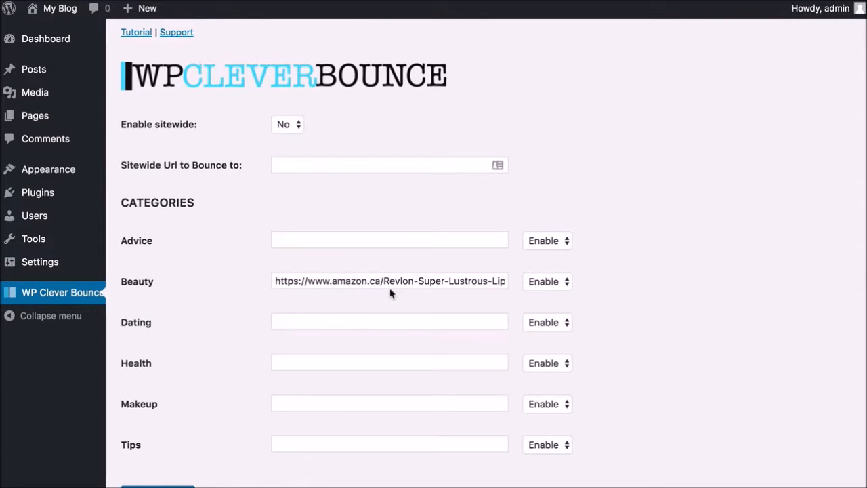
scroll(603, 277, "down", 5)
scroll(618, 278, "down", 1)
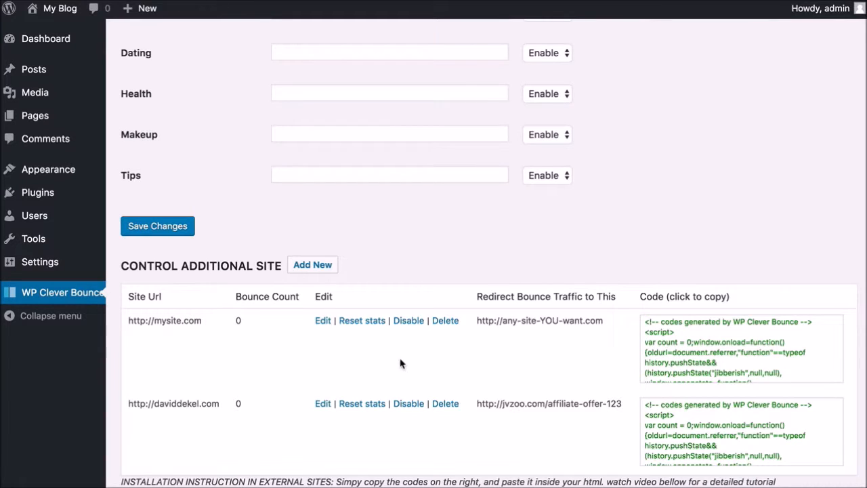
left_click(304, 266)
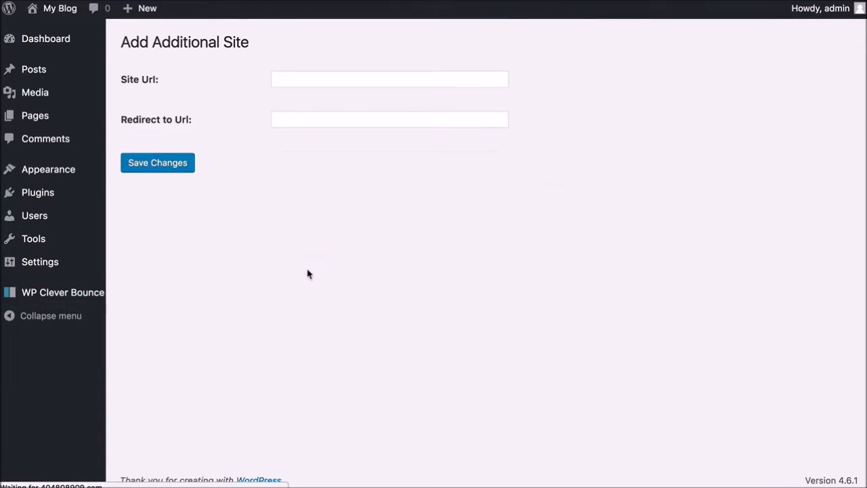
left_click(314, 82)
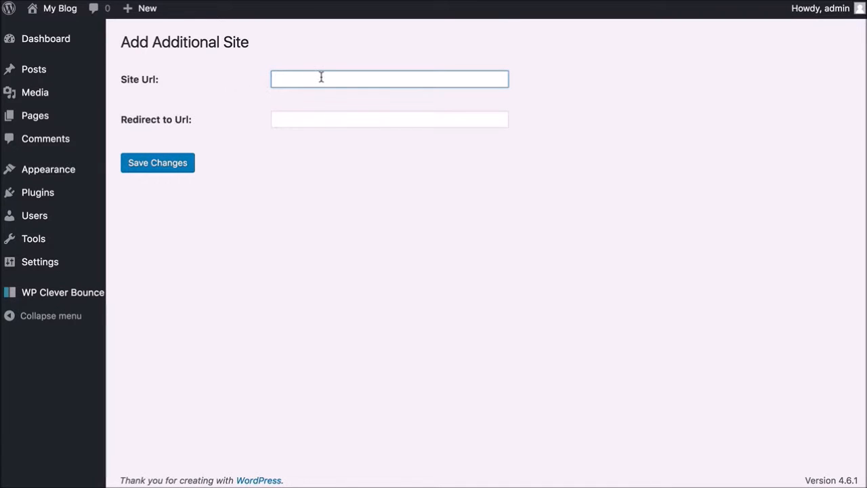
left_click(294, 118)
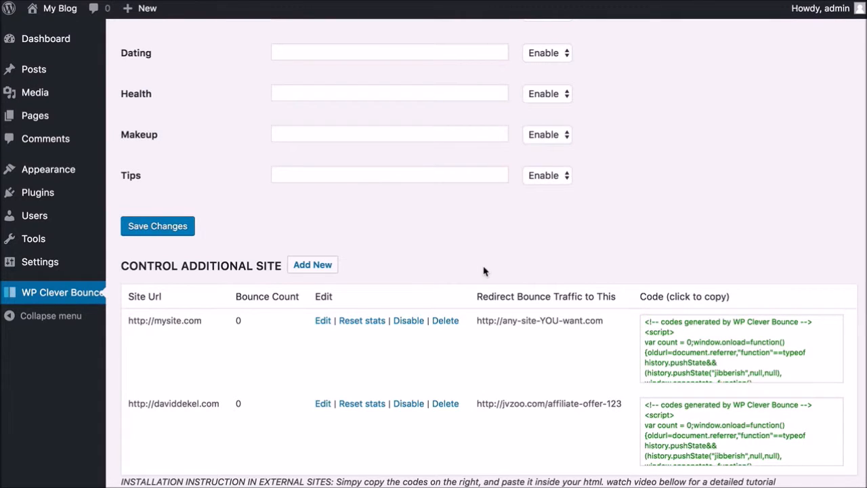
scroll(483, 271, "up", 8)
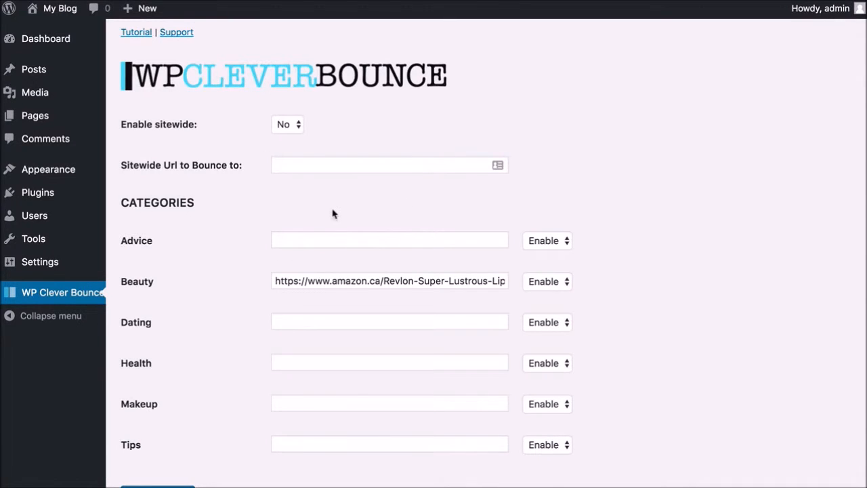
scroll(395, 271, "down", 4)
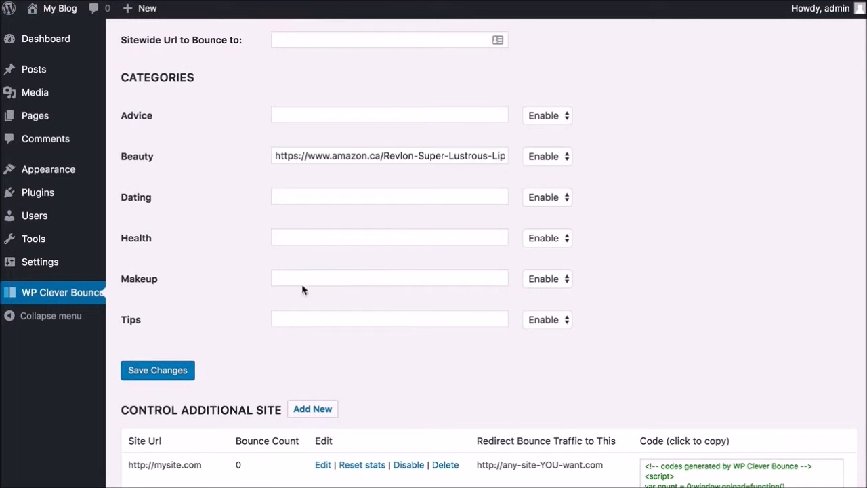
scroll(421, 222, "up", 4)
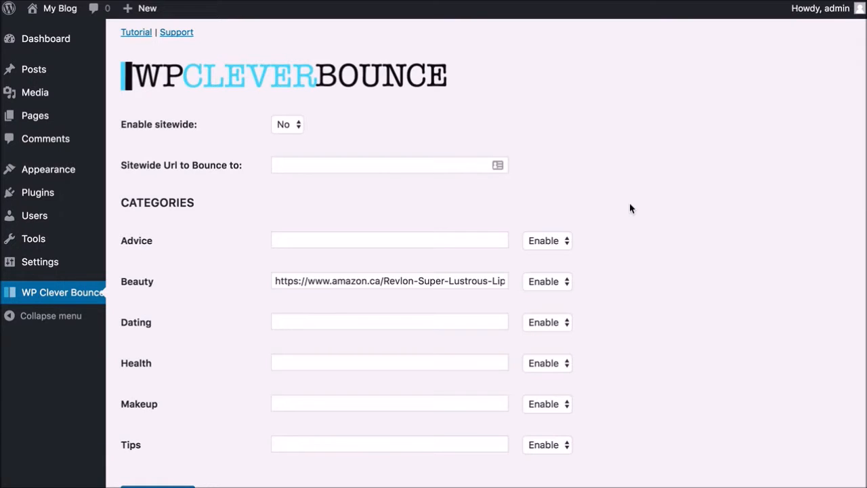
- Copy the Beauty category's Amazon link into the sitewide bounce URL
left_click(334, 279)
key("super+a")
key("super+c")
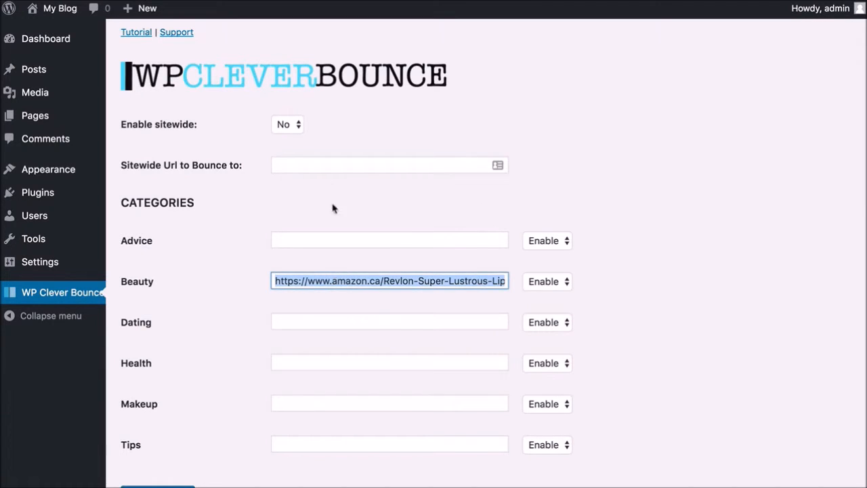
left_click(331, 163)
key("super+v")
- Set Enable sitewide to Yes and save the changes
left_click(292, 127)
left_click(290, 129)
left_click(291, 127)
left_click(290, 113)
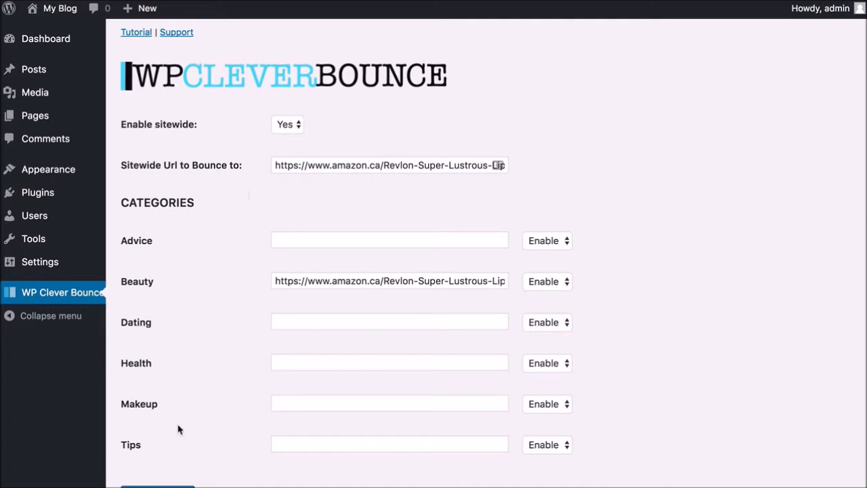
scroll(173, 420, "down", 2)
left_click(165, 468)
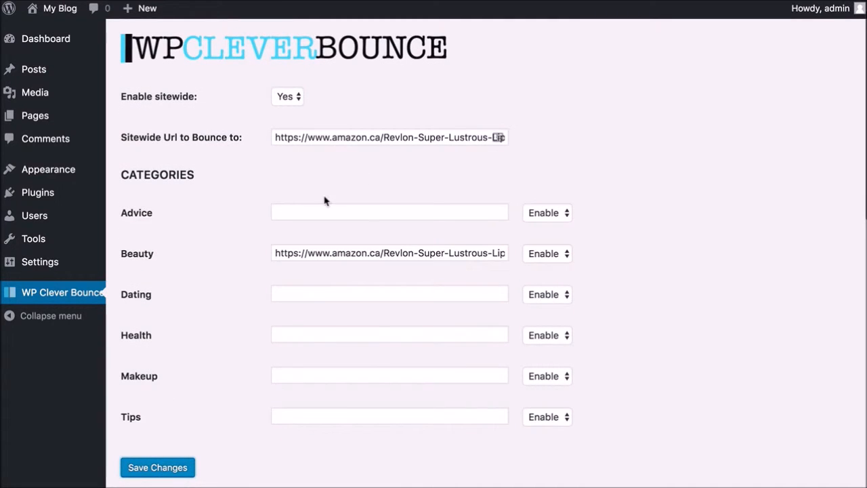
- View the published "Hello world!" post on the site
left_click(55, 76)
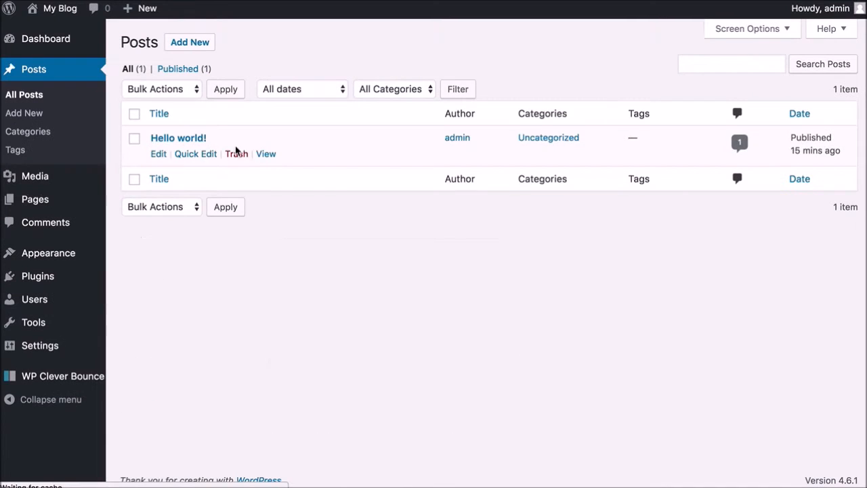
left_click(266, 154)
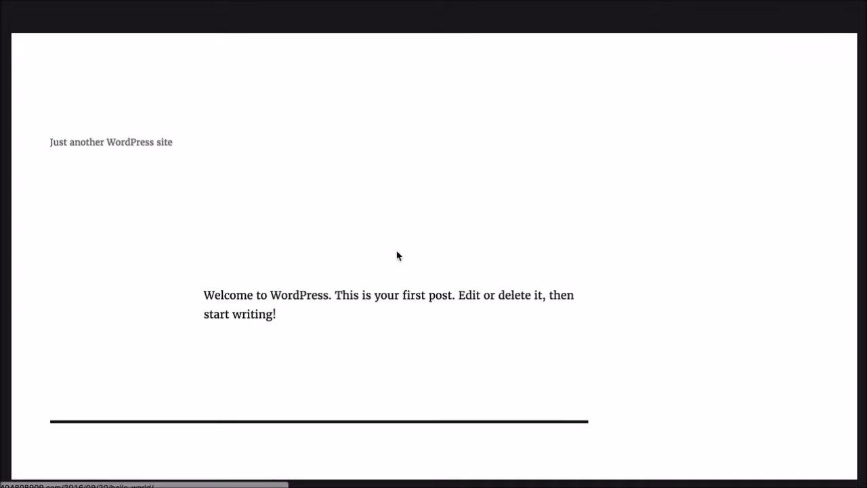